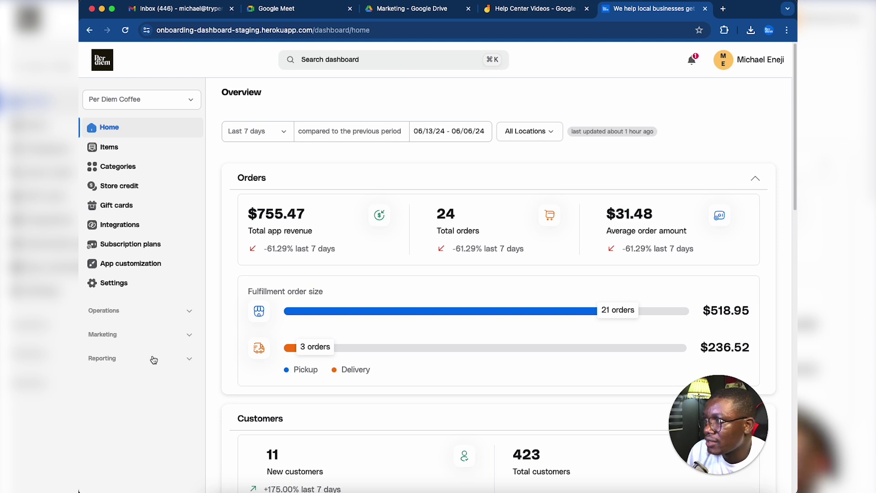
Open the Order reviews report under Reporting in the sidebar
{"action": "left_click", "coordinate": [122, 361]}
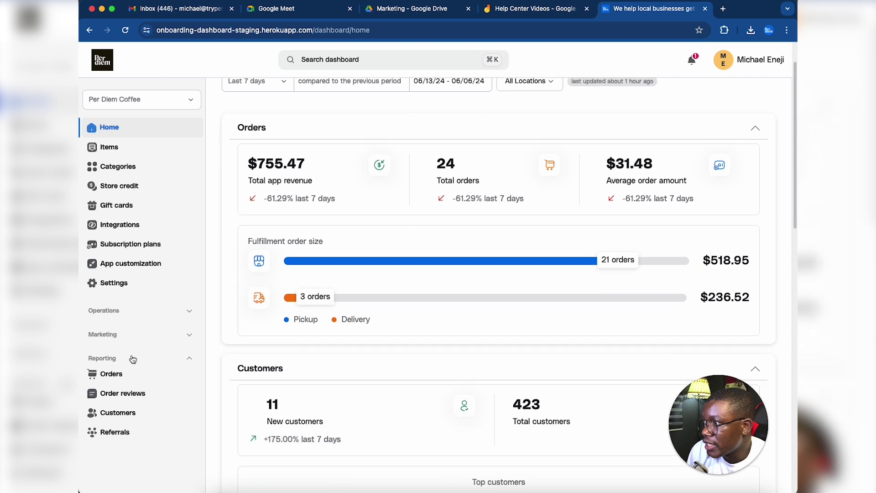
{"action": "scroll", "coordinate": [130, 358], "scroll_direction": "down", "scroll_amount": 4}
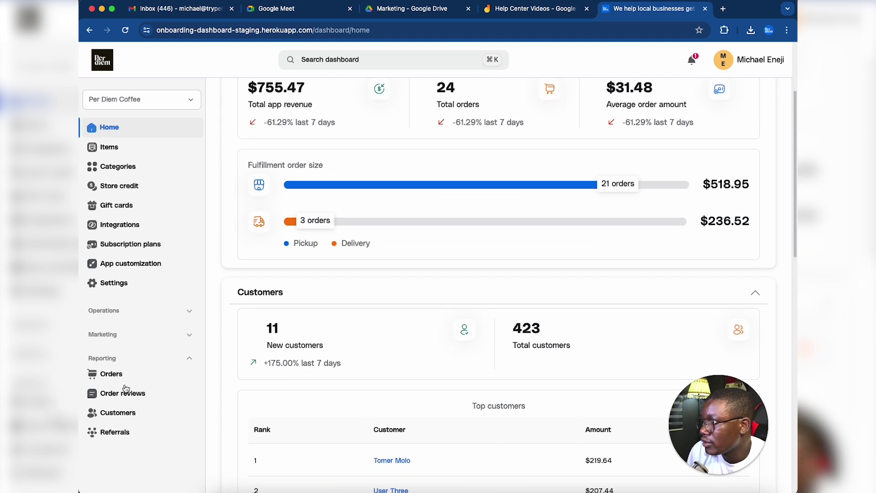
{"action": "left_click", "coordinate": [123, 392]}
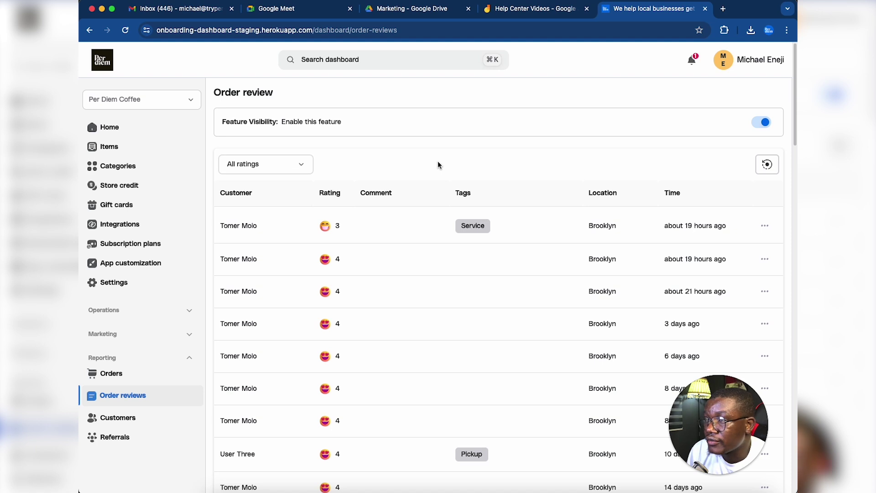
Set the rating filter to All ratings so reviews from 1 to 4 points appear
{"action": "left_click", "coordinate": [258, 165]}
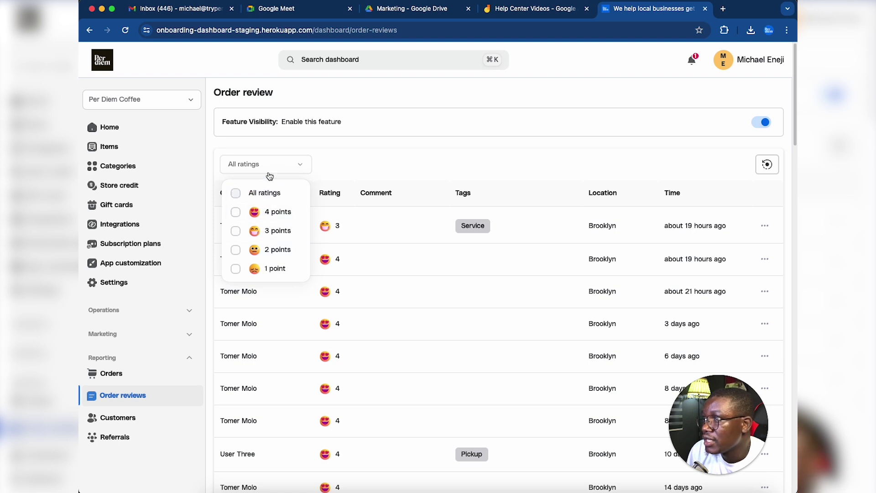
{"action": "left_click", "coordinate": [265, 193]}
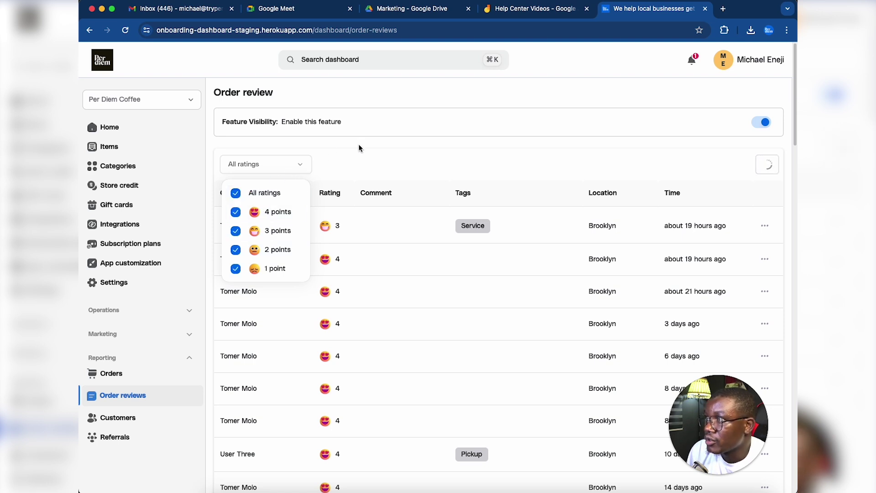
{"action": "left_click", "coordinate": [355, 159]}
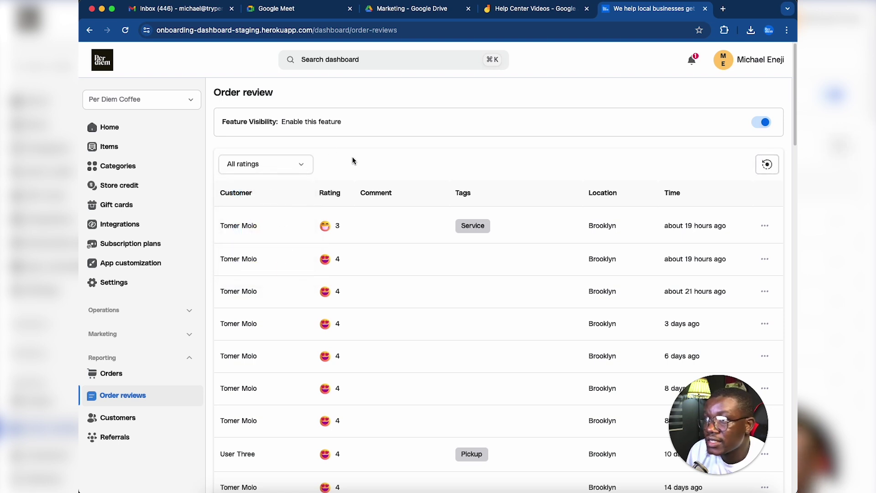
{"action": "scroll", "coordinate": [388, 348], "scroll_direction": "down", "scroll_amount": 10}
{"action": "scroll", "coordinate": [388, 347], "scroll_direction": "down", "scroll_amount": 10}
{"action": "scroll", "coordinate": [389, 348], "scroll_direction": "down", "scroll_amount": 8}
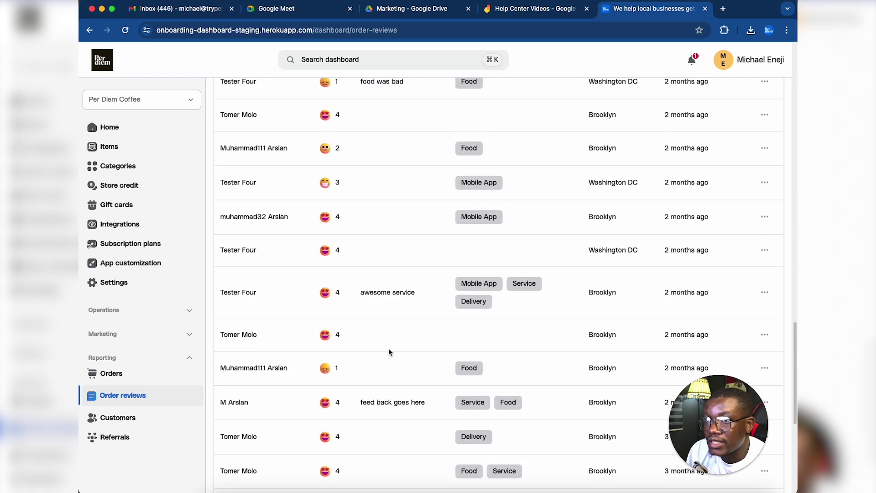
{"action": "scroll", "coordinate": [388, 348], "scroll_direction": "down", "scroll_amount": 8}
{"action": "scroll", "coordinate": [388, 348], "scroll_direction": "up", "scroll_amount": 10}
{"action": "scroll", "coordinate": [389, 348], "scroll_direction": "up", "scroll_amount": 10}
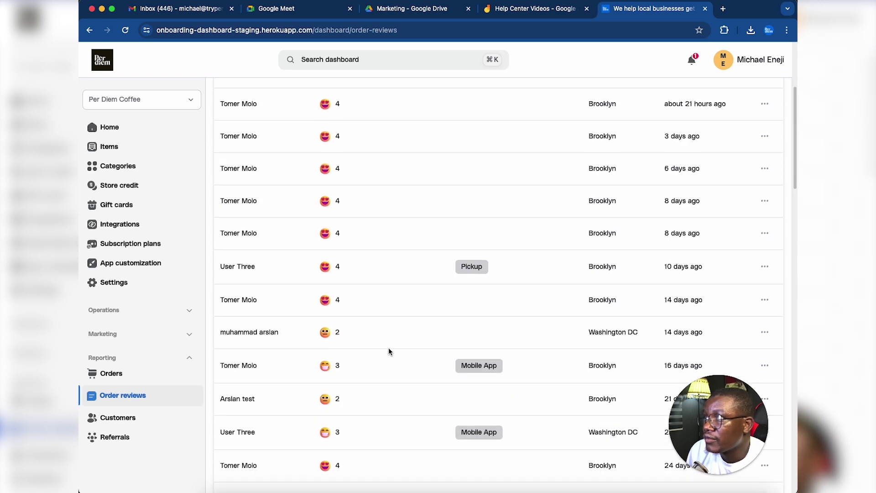
{"action": "scroll", "coordinate": [388, 347], "scroll_direction": "up", "scroll_amount": 6}
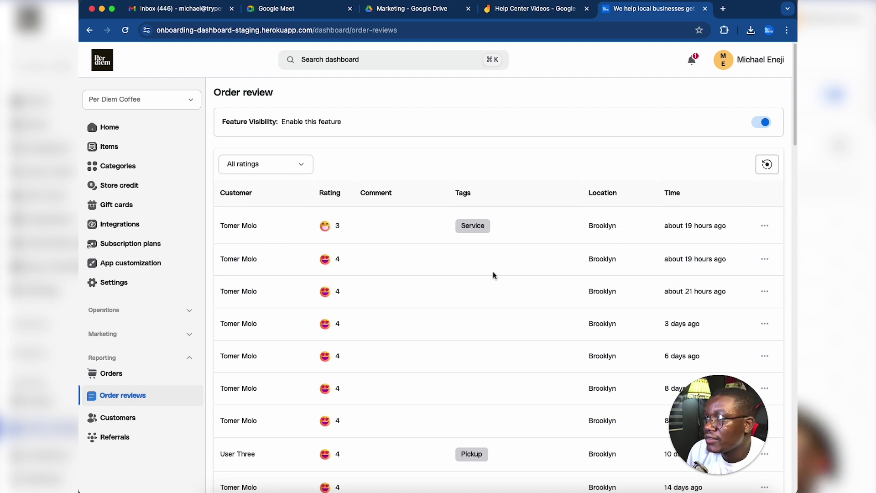
{"action": "left_click", "coordinate": [768, 227]}
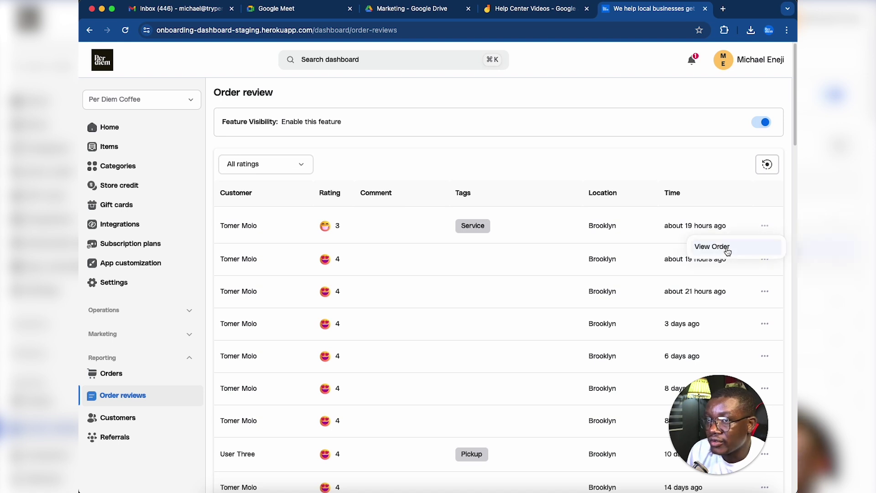
Open the order behind the latest review, the $6.25 Brioche pickup
{"action": "left_click", "coordinate": [711, 247]}
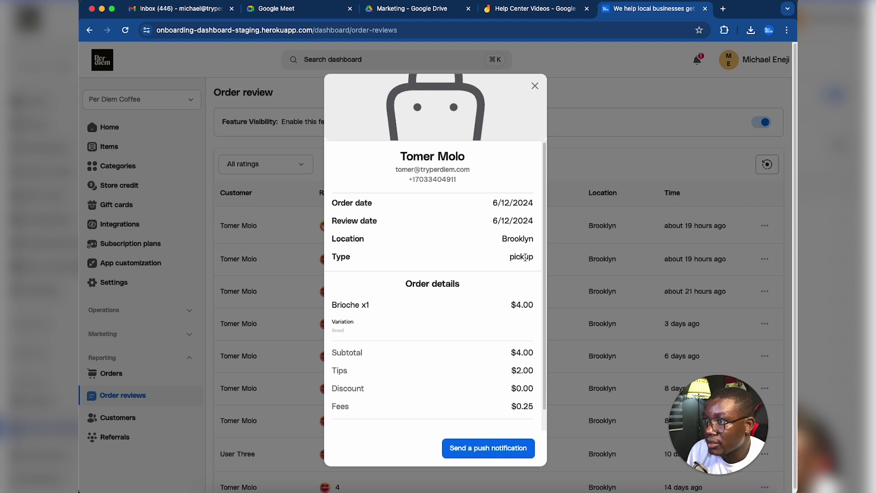
{"action": "scroll", "coordinate": [466, 264], "scroll_direction": "down", "scroll_amount": 2}
{"action": "scroll", "coordinate": [452, 267], "scroll_direction": "down", "scroll_amount": 2}
{"action": "scroll", "coordinate": [438, 281], "scroll_direction": "down", "scroll_amount": 2}
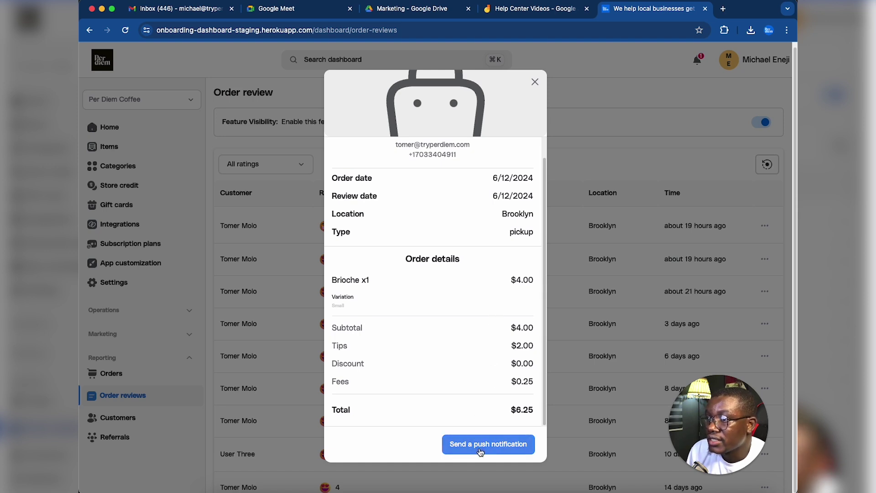
{"action": "left_click", "coordinate": [480, 446]}
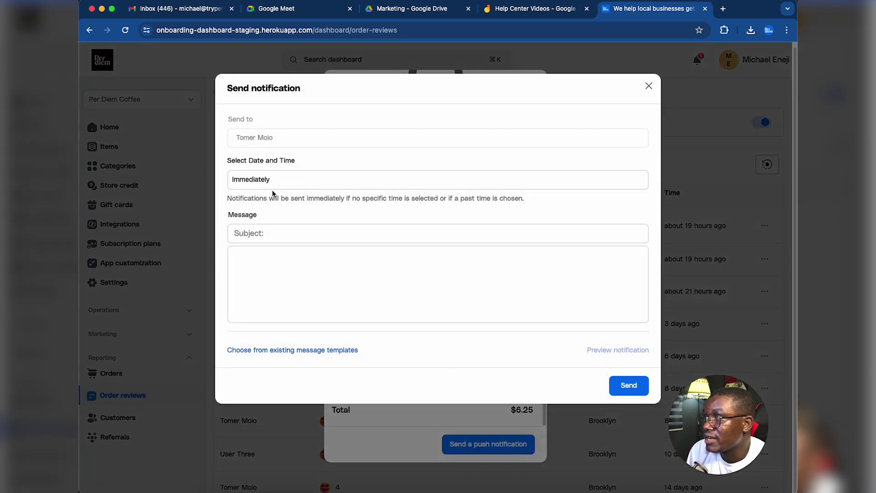
{"action": "left_click", "coordinate": [260, 254]}
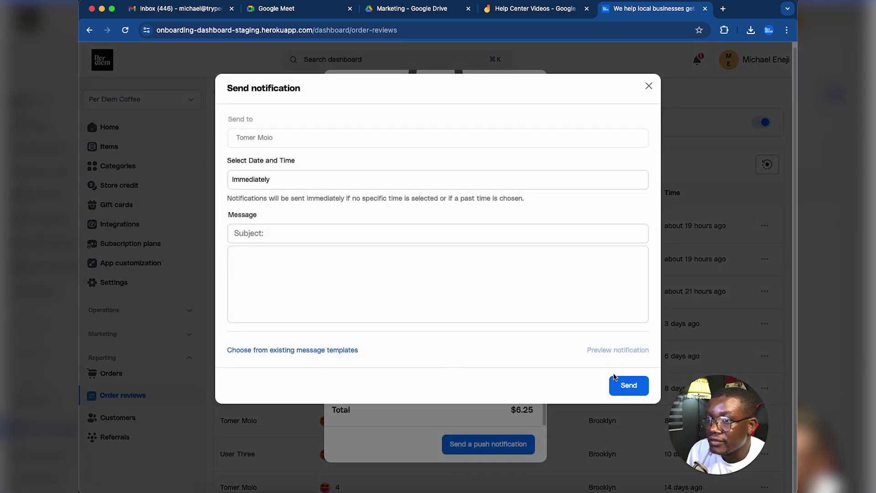
{"action": "left_click", "coordinate": [648, 87]}
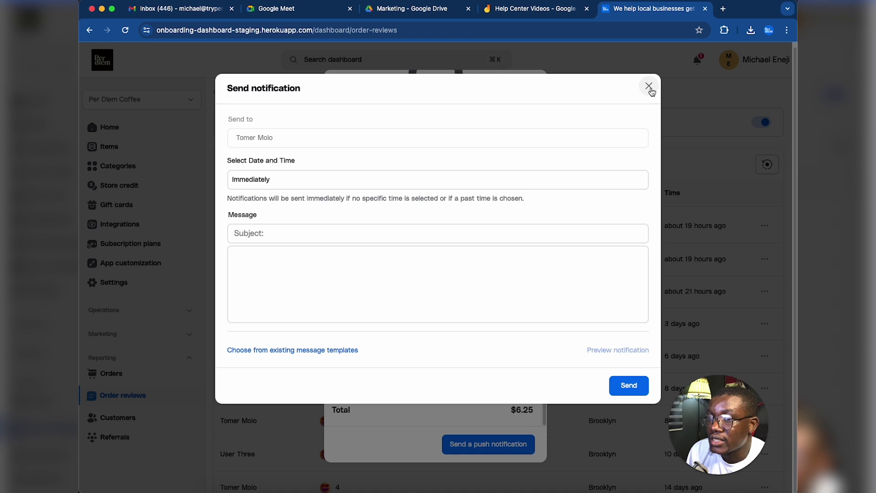
{"action": "left_click", "coordinate": [649, 87]}
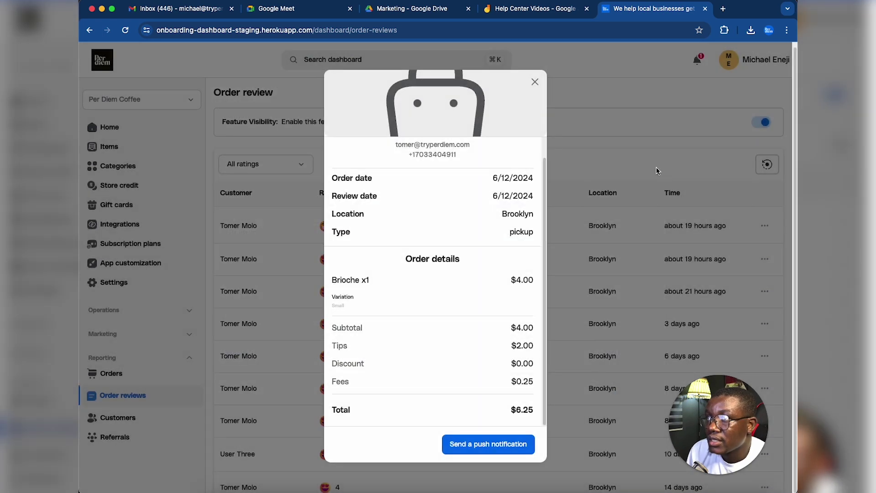
{"action": "left_click", "coordinate": [533, 83]}
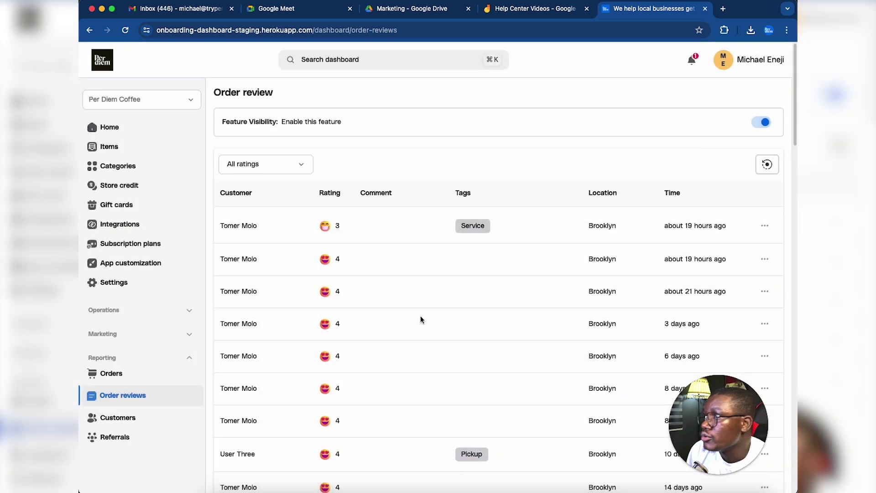
{"action": "scroll", "coordinate": [430, 299], "scroll_direction": "down", "scroll_amount": 5}
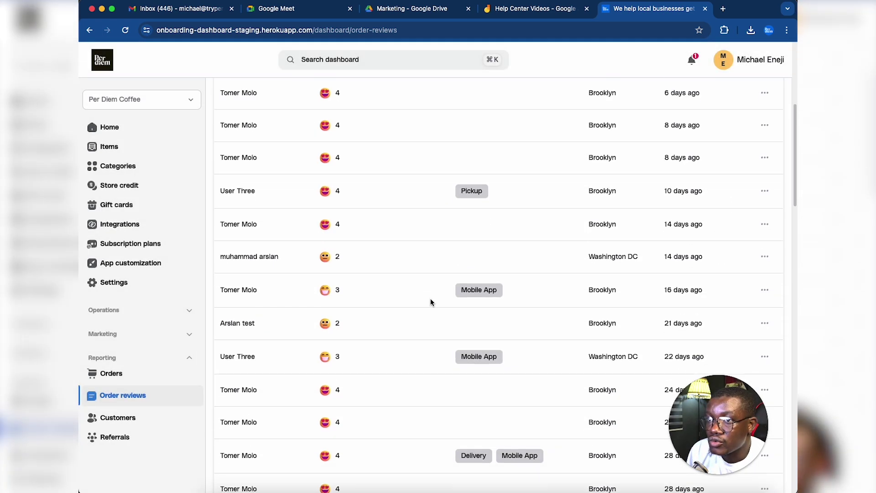
{"action": "scroll", "coordinate": [430, 299], "scroll_direction": "down", "scroll_amount": 5}
{"action": "scroll", "coordinate": [430, 298], "scroll_direction": "up", "scroll_amount": 10}
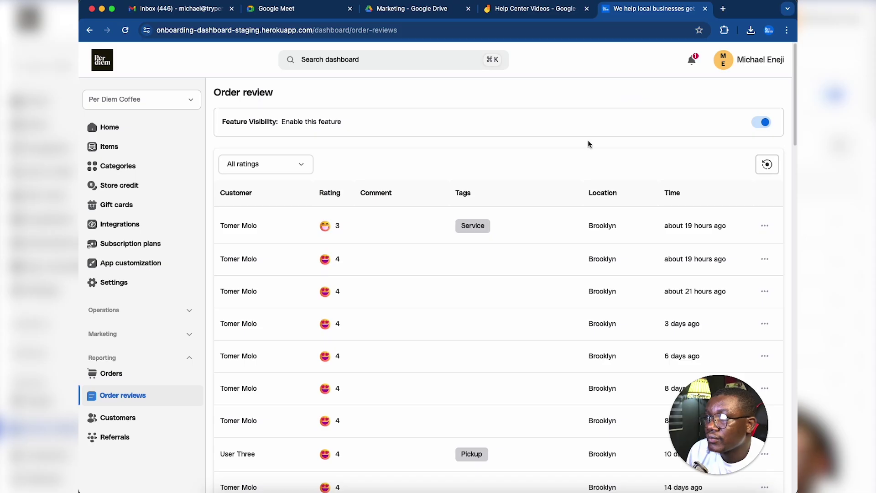